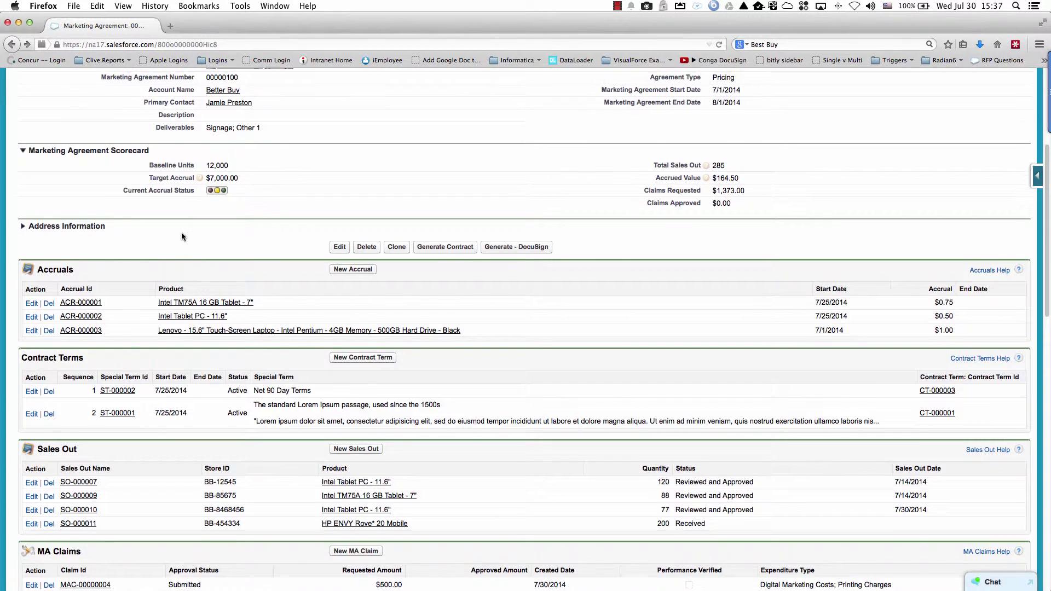
# Start contract generation for the marketing agreement, select the Intel Retail v3 template and open the Template Builder
pyautogui.click(438, 265)
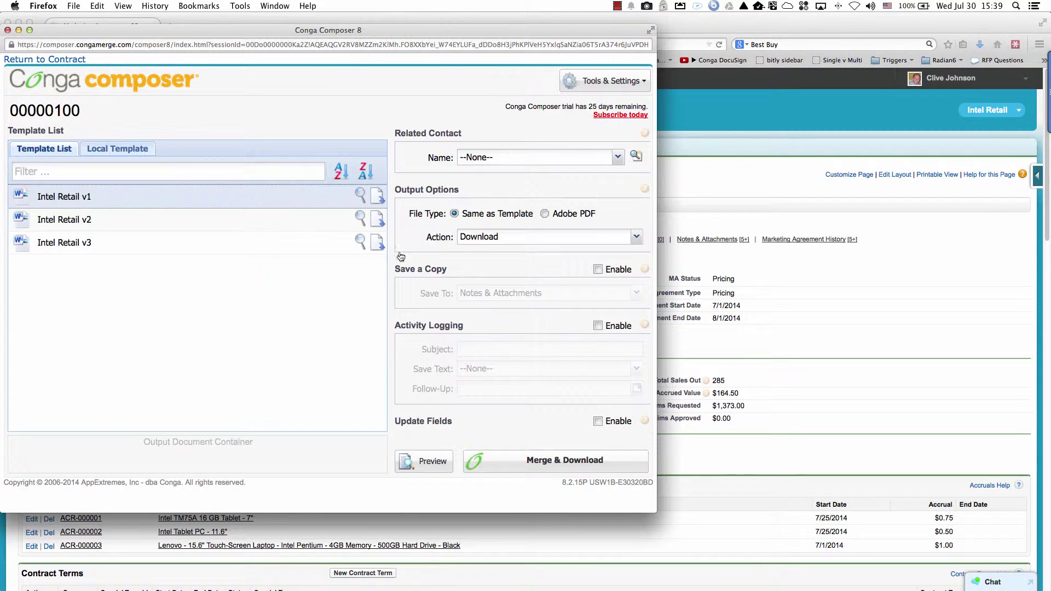
pyautogui.click(313, 244)
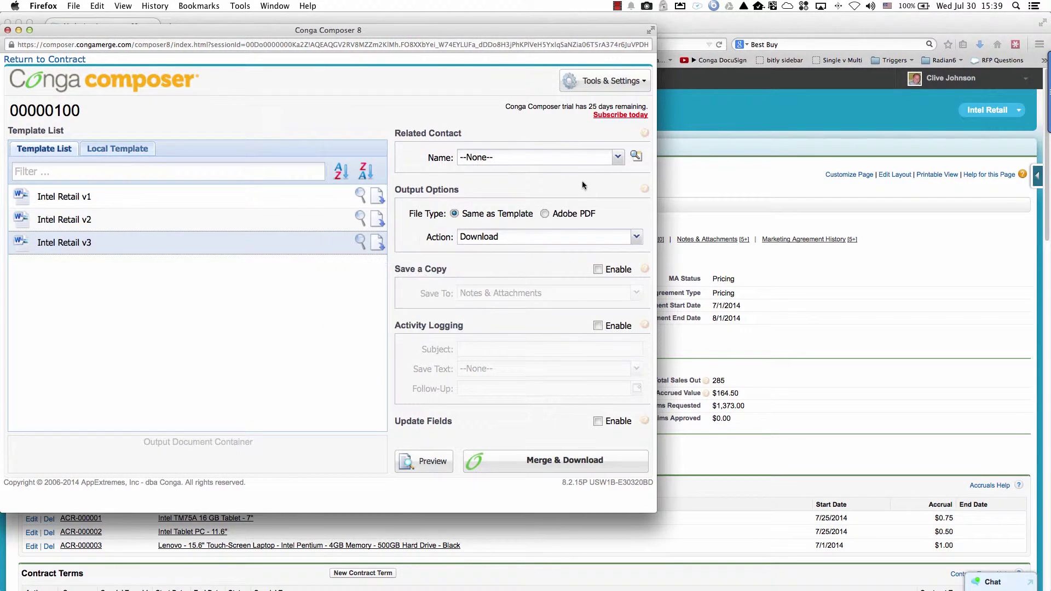
pyautogui.click(607, 80)
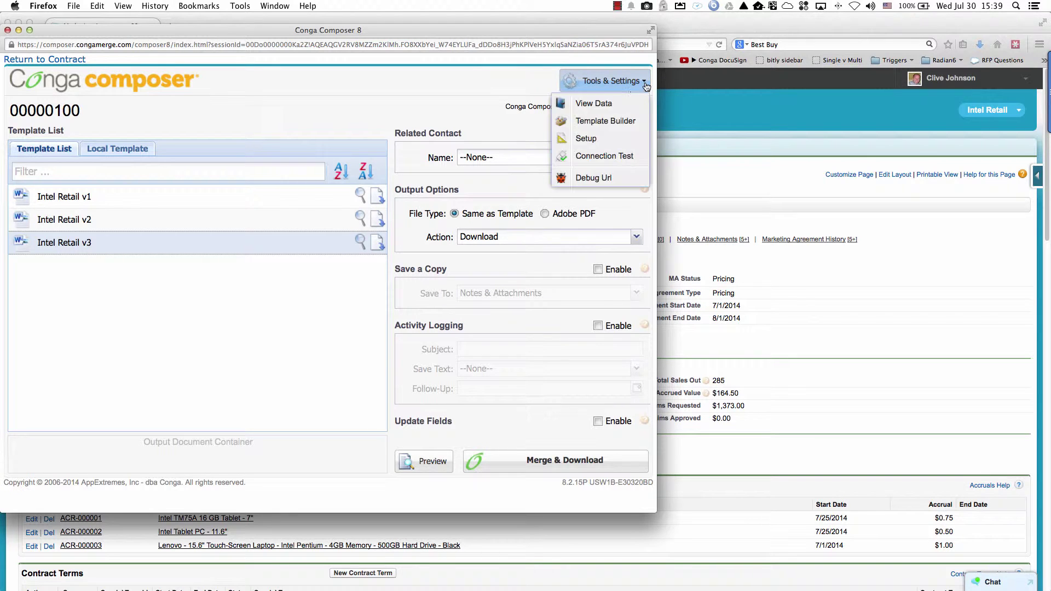
pyautogui.click(607, 121)
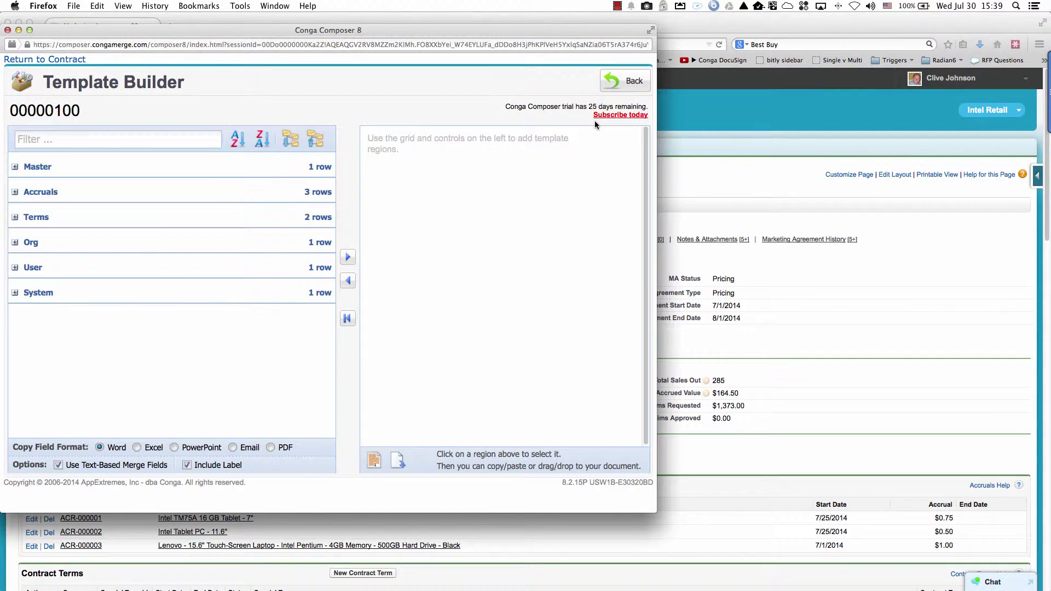
# Add an Accruals table region with the Product_Family, Accrual and Product_Name fields, widen the window and select the region
pyautogui.click(15, 192)
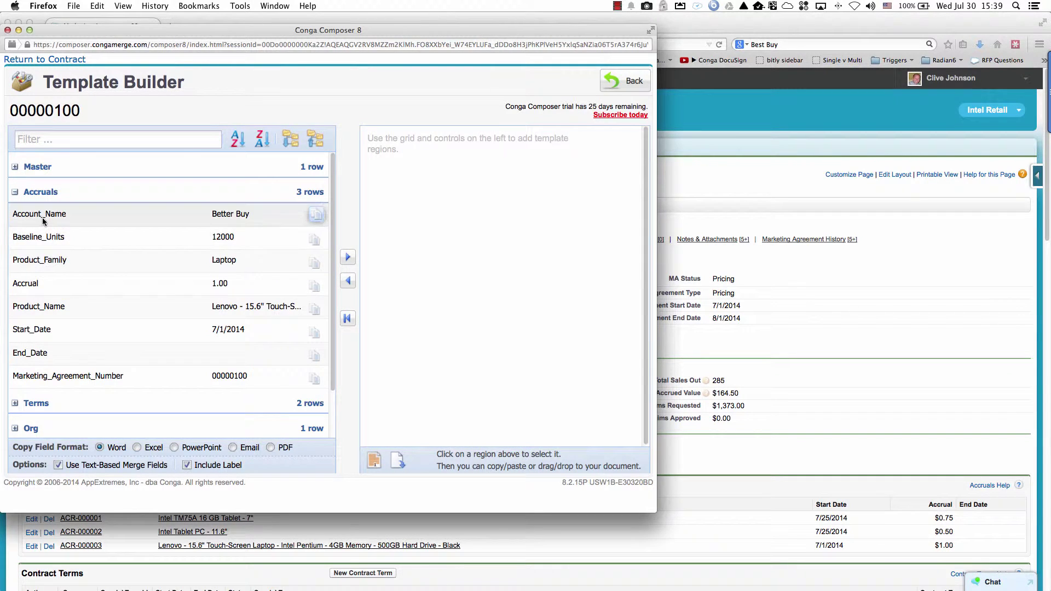
pyautogui.click(44, 260)
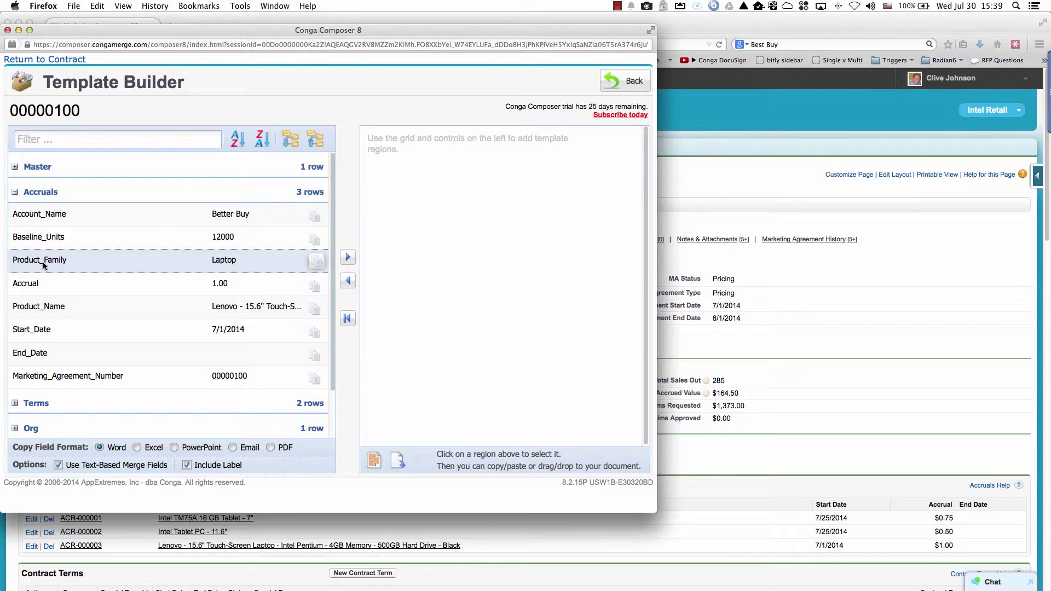
pyautogui.keyDown('shift'); pyautogui.click(44, 307); pyautogui.keyUp('shift')
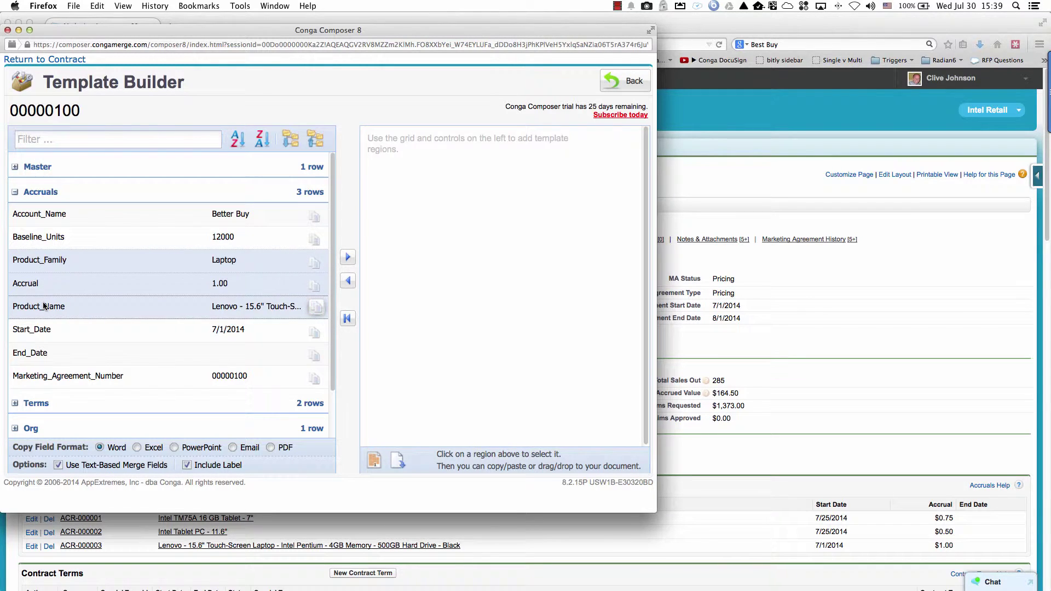
pyautogui.click(348, 257)
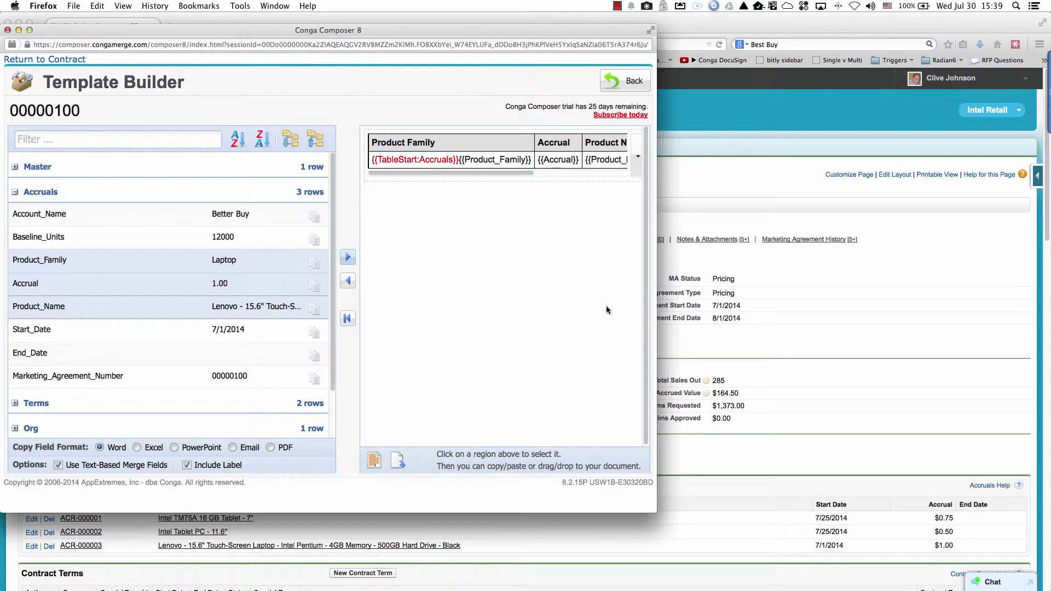
pyautogui.moveTo(656, 317); pyautogui.dragTo(781, 318)
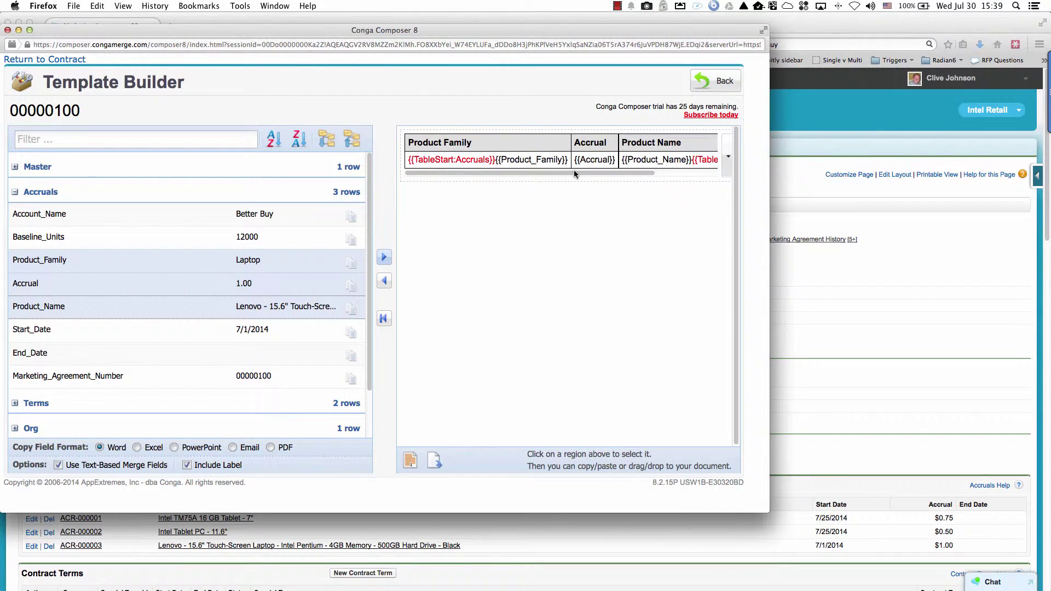
pyautogui.moveTo(574, 174); pyautogui.dragTo(533, 180)
pyautogui.click(427, 144)
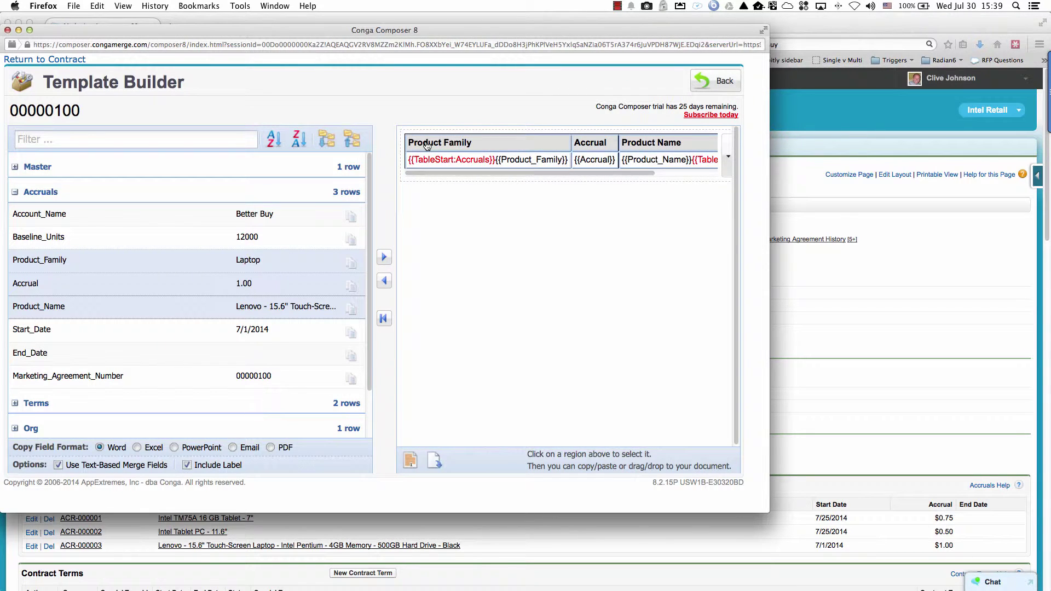
# Switch to Word and review the merge fields and tables in Intel Retail Contract v4.docx against the Template Builder region
pyautogui.press('super+Tab')
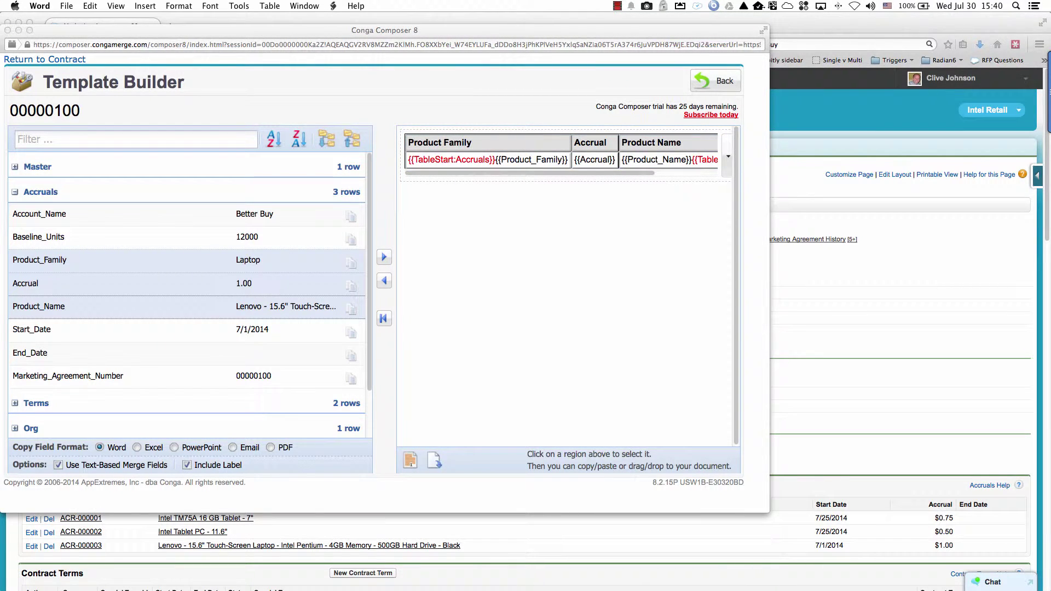
pyautogui.click(898, 590)
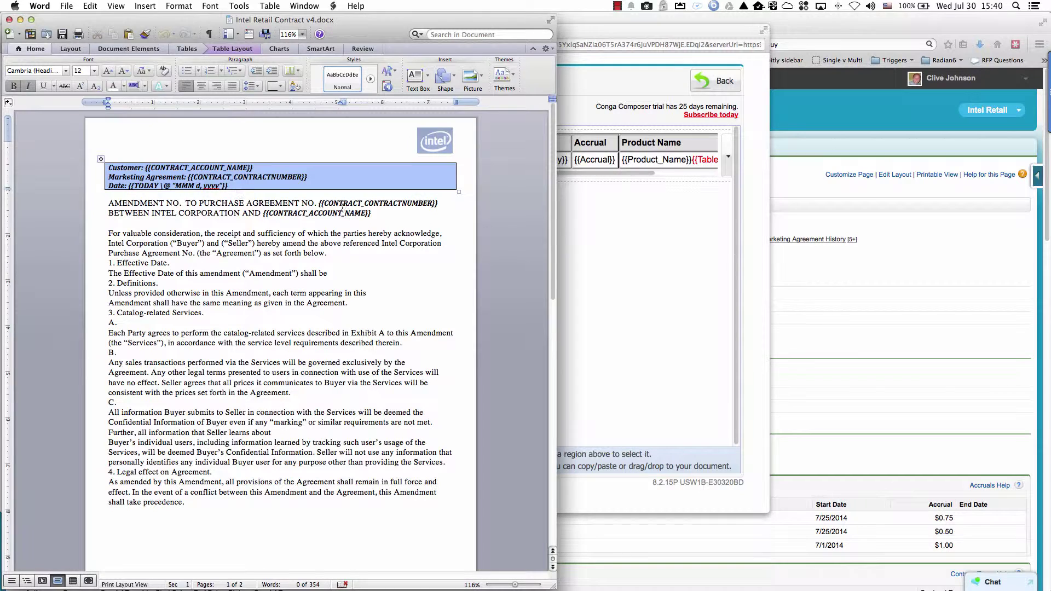
pyautogui.moveTo(375, 214); pyautogui.dragTo(268, 210)
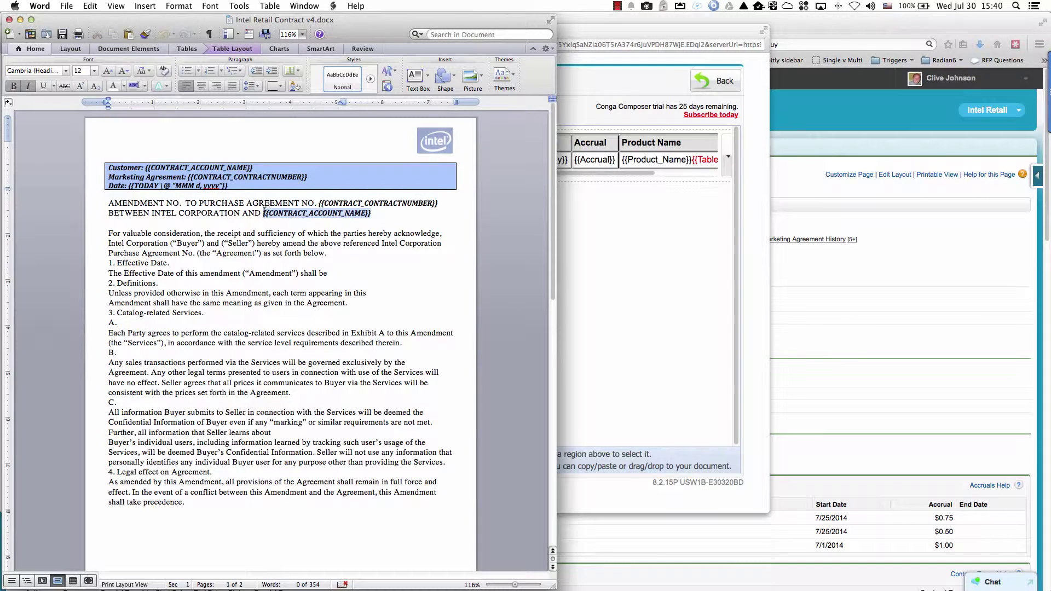
pyautogui.scroll(-5, 280, 257)
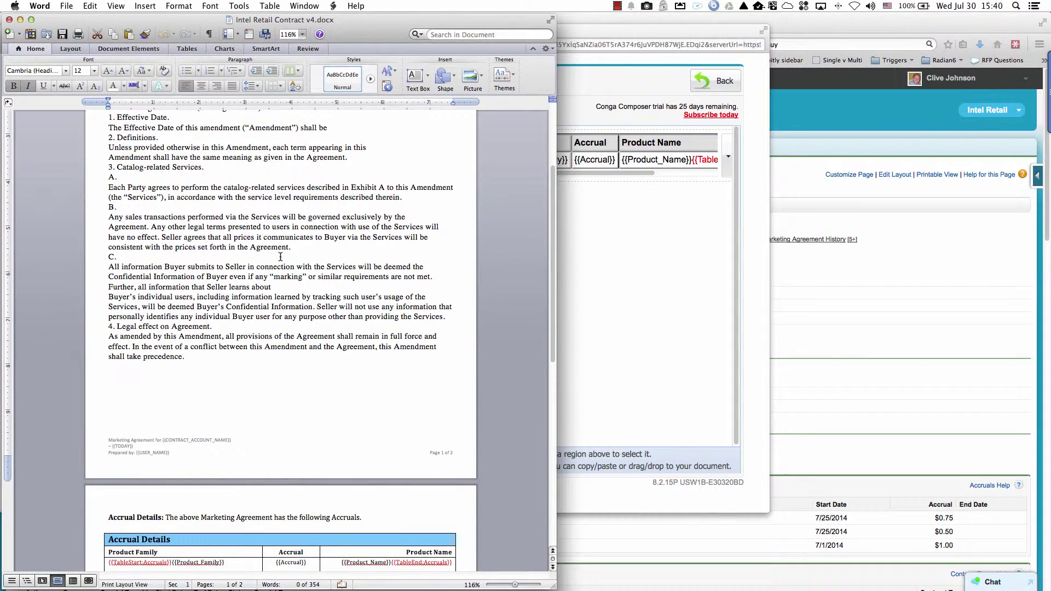
pyautogui.scroll(-10, 281, 256)
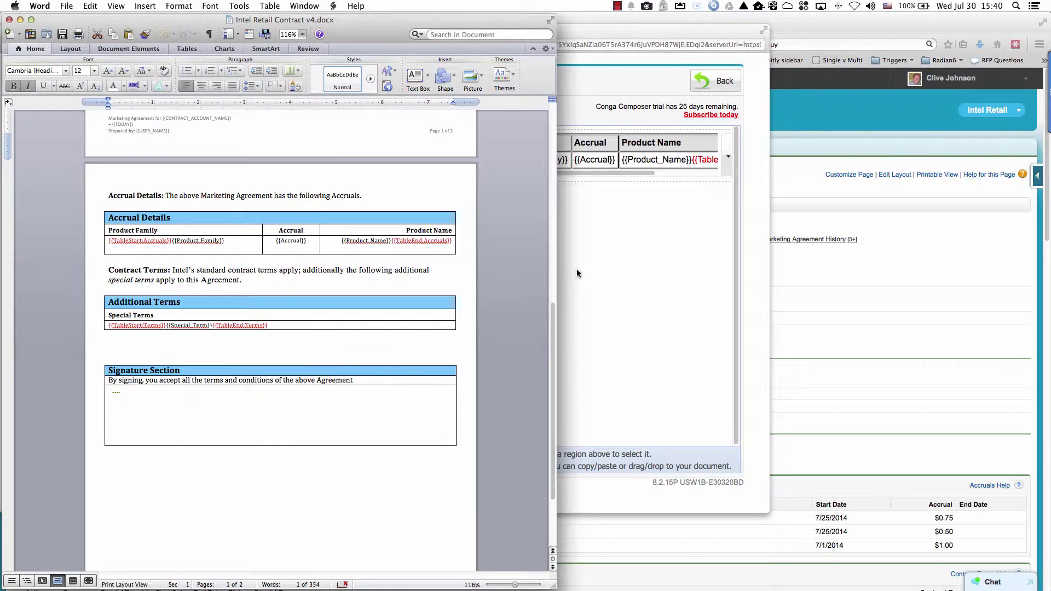
pyautogui.click(616, 272)
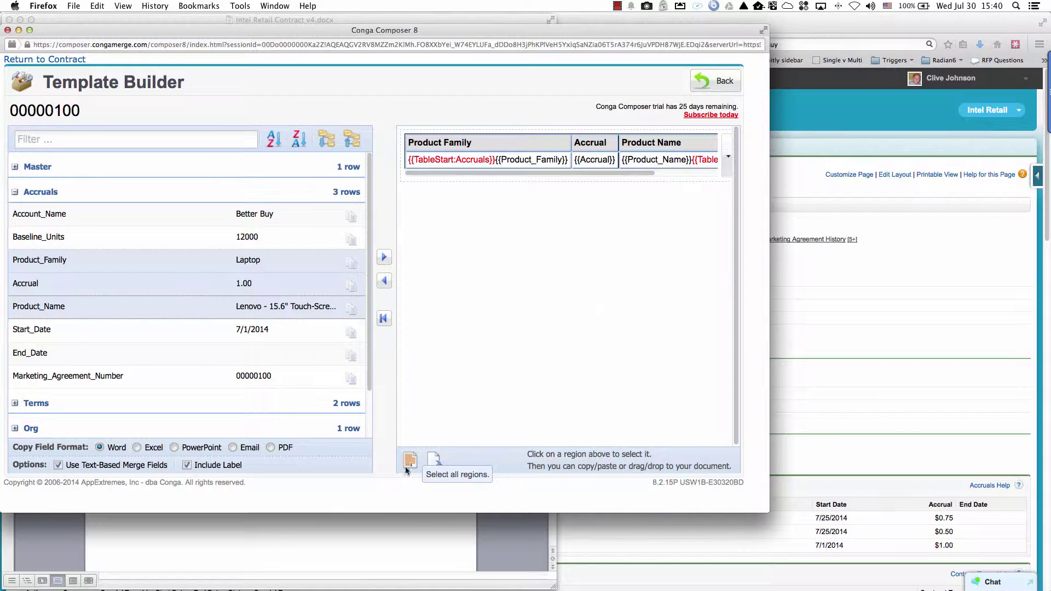
# Change the font color of the signature placeholder under the Signature Section heading in the Word contract
pyautogui.click(372, 531)
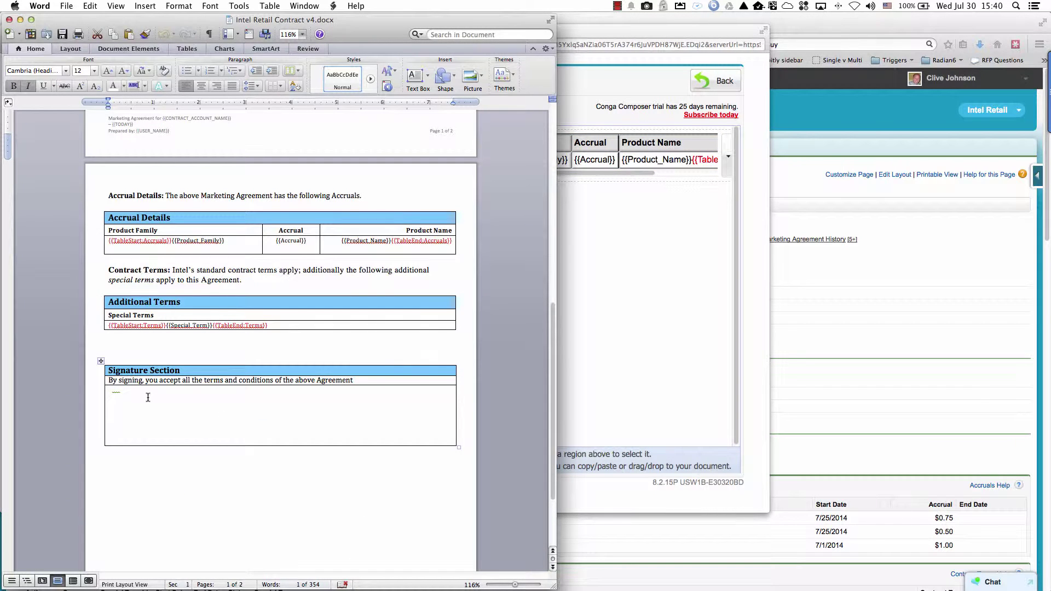
pyautogui.moveTo(135, 393); pyautogui.dragTo(108, 392)
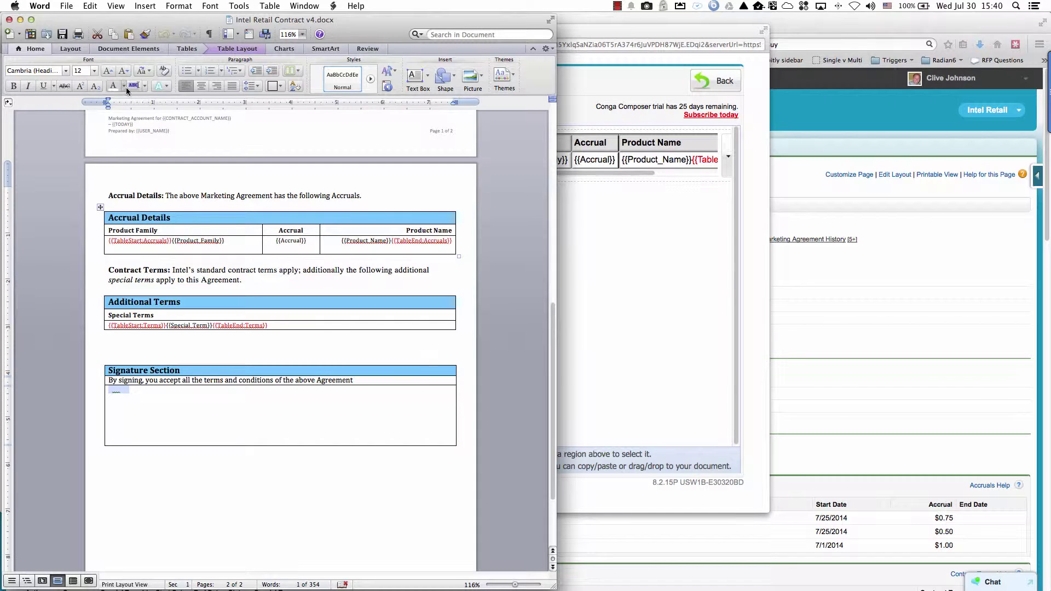
pyautogui.click(124, 86)
pyautogui.click(116, 103)
# Return to Salesforce in Firefox and open the Buttons, Links, and Actions setup page for the Contract object
pyautogui.press('super+Tab')
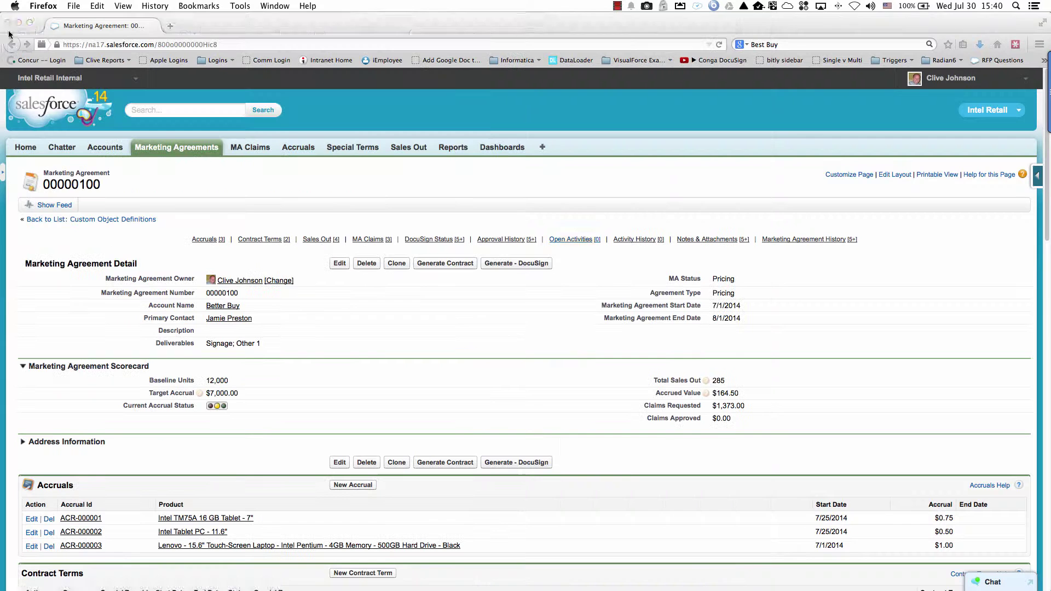
pyautogui.click(1038, 176)
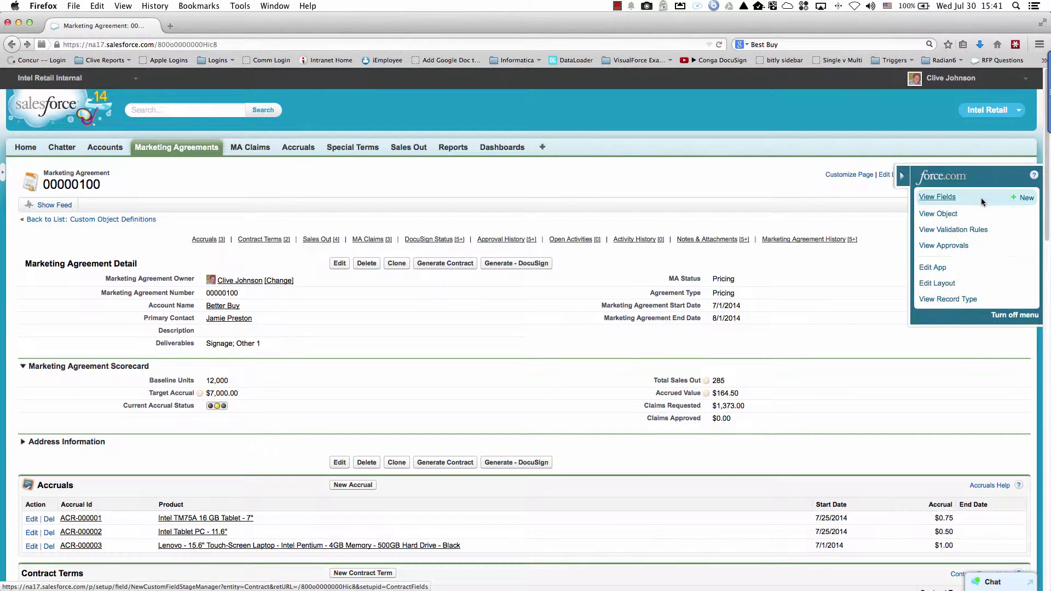
pyautogui.click(940, 197)
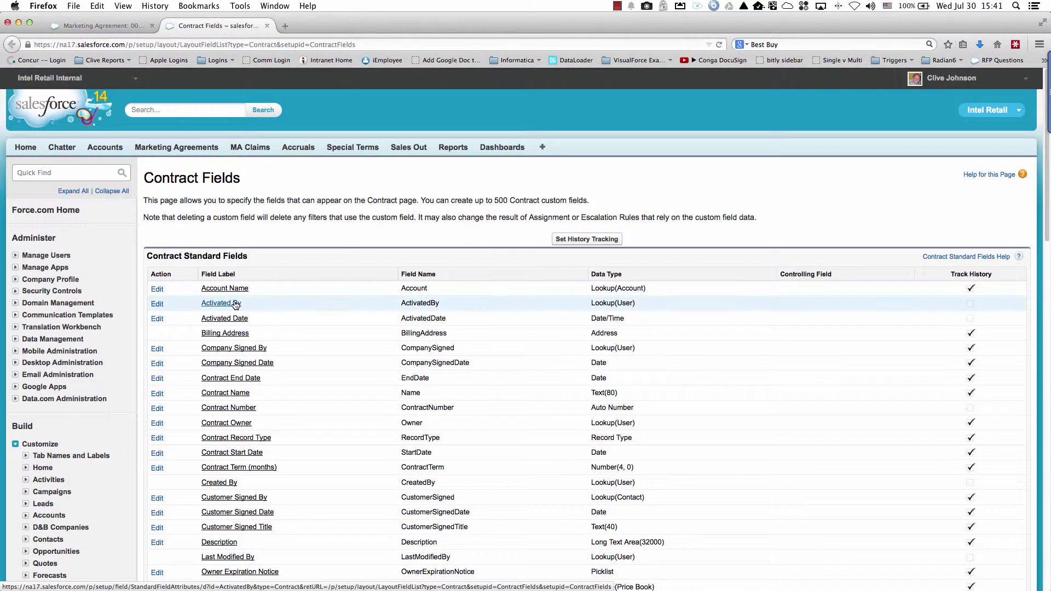
pyautogui.scroll(-10, 241, 301)
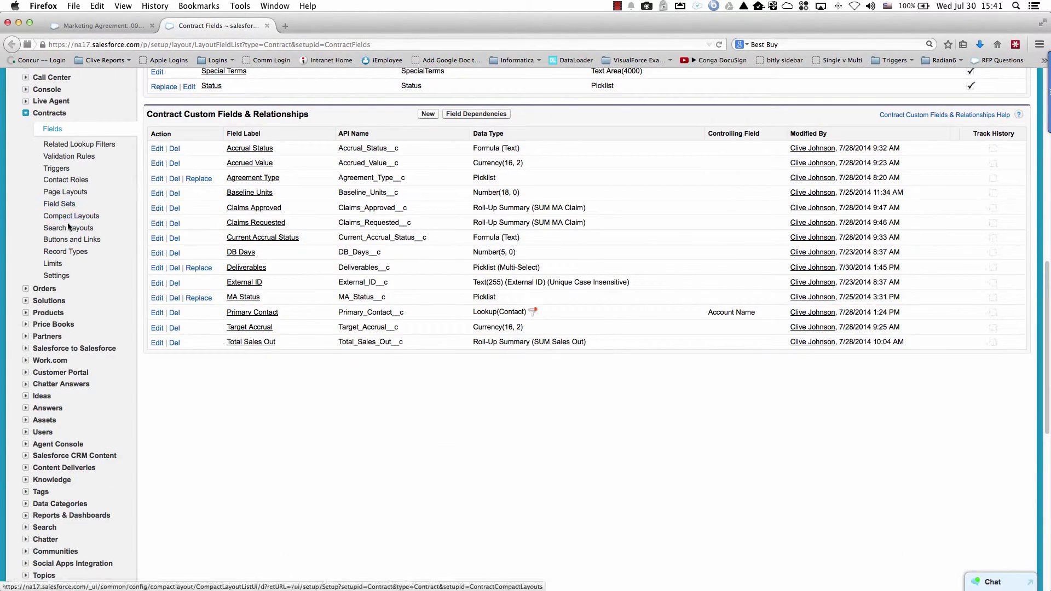
pyautogui.click(70, 240)
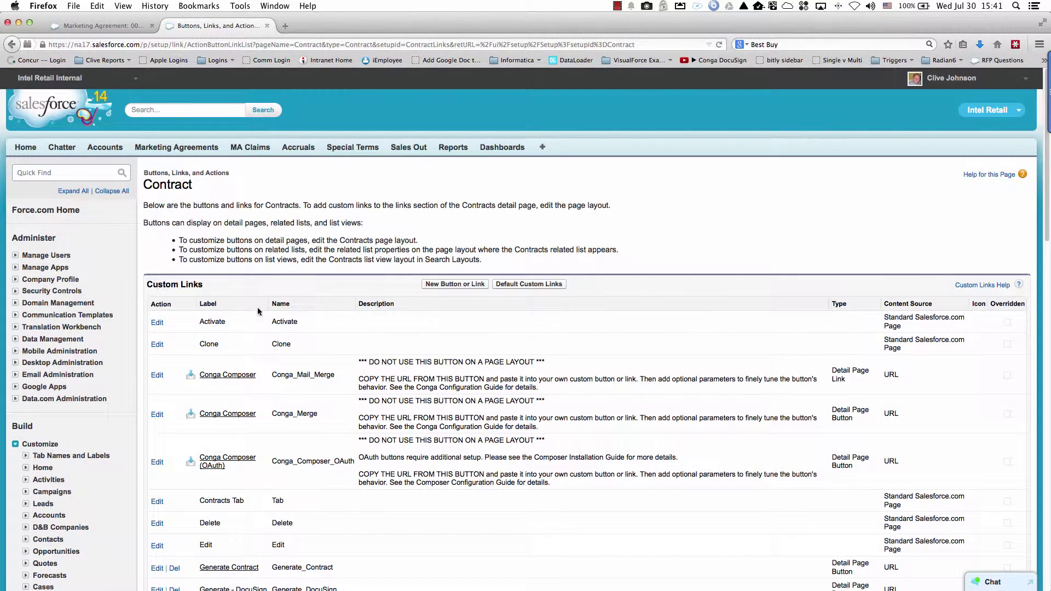
# Open the Generate - DocuSign custom button for editing and highlight the Accruals and Terms report IDs in its URL
pyautogui.scroll(-3, 331, 318)
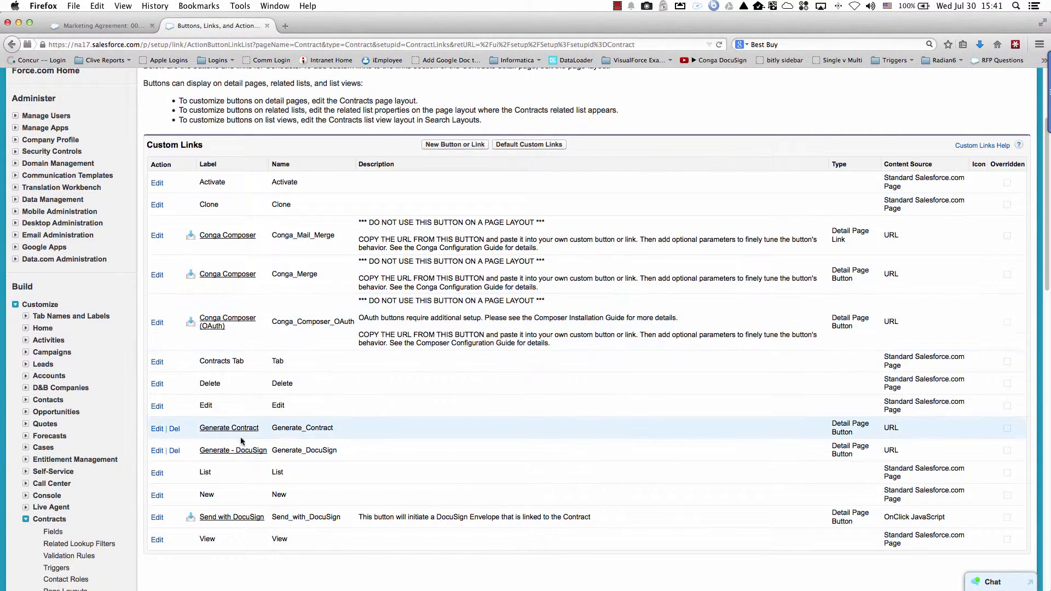
pyautogui.click(230, 451)
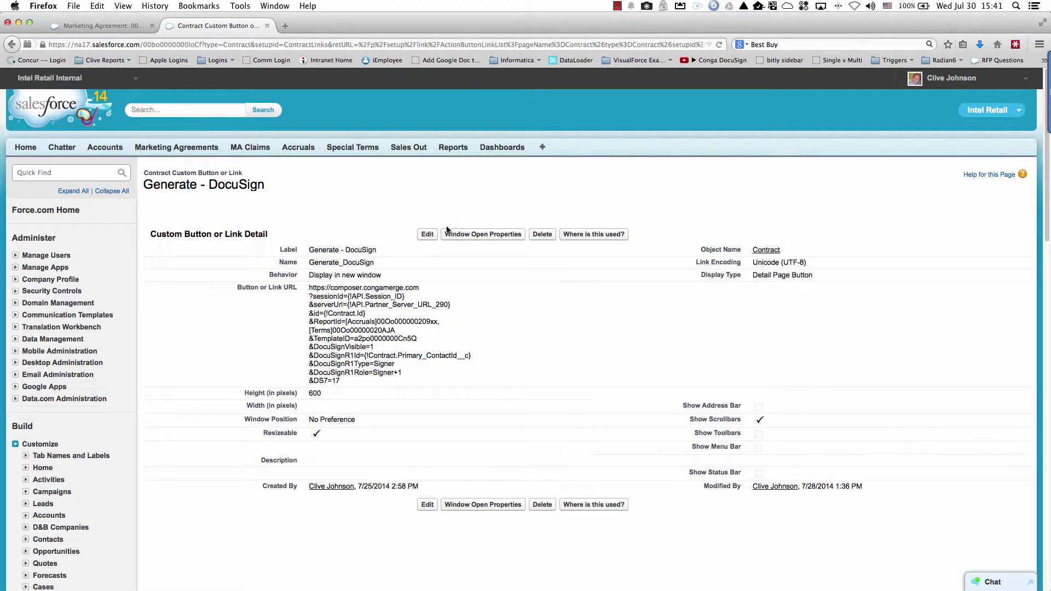
pyautogui.click(426, 234)
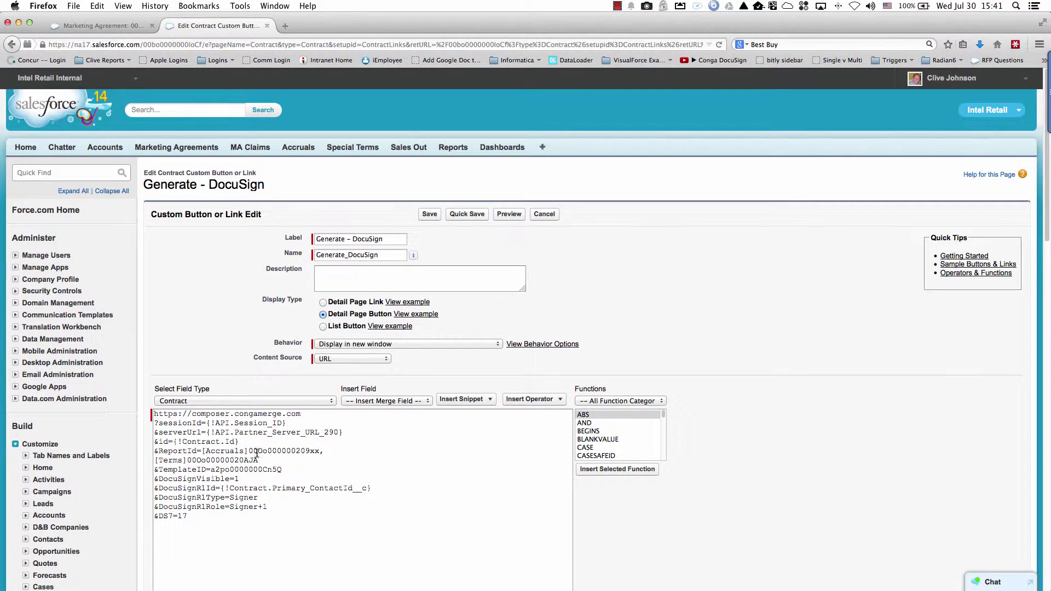
pyautogui.click(249, 450)
pyautogui.moveTo(251, 451); pyautogui.dragTo(271, 450)
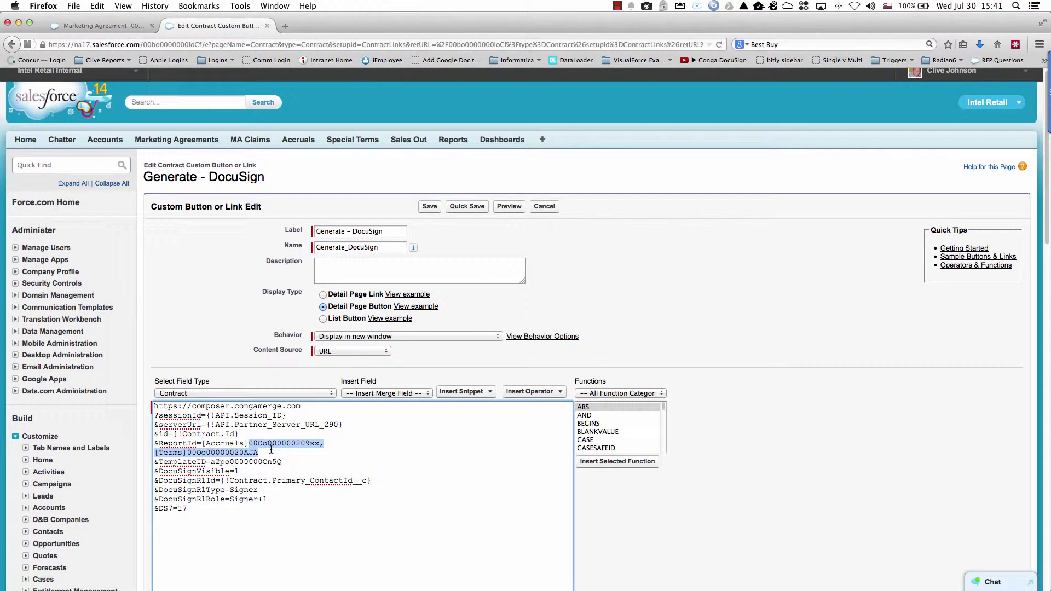
pyautogui.scroll(1, 271, 450)
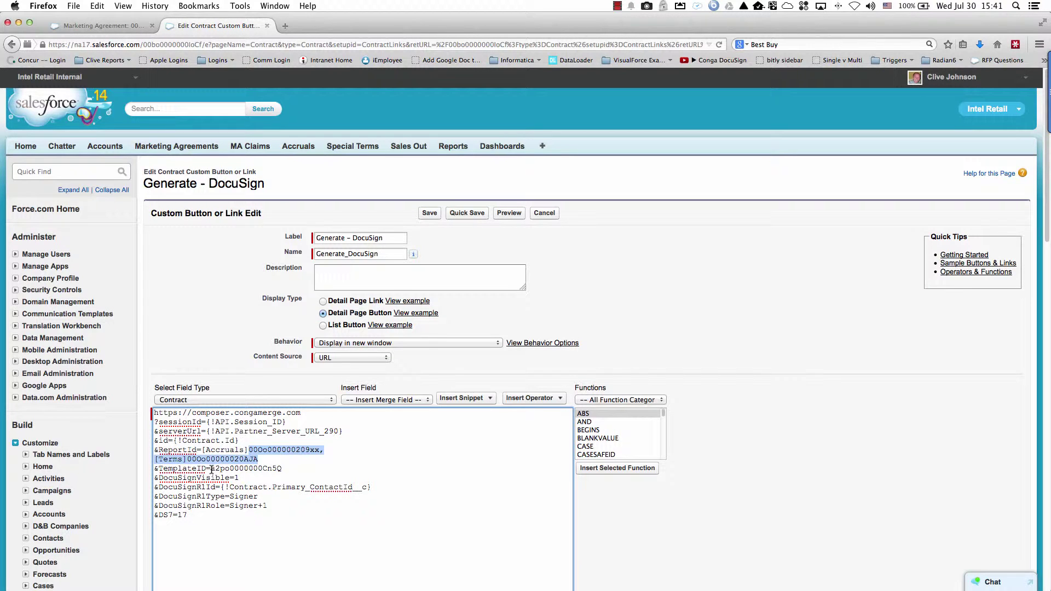
# Copy the TemplateID value from the button URL and load that Conga Template record in place of the marketing agreement page
pyautogui.moveTo(211, 469); pyautogui.dragTo(280, 466)
pyautogui.hotkey('ctrl', 'c')
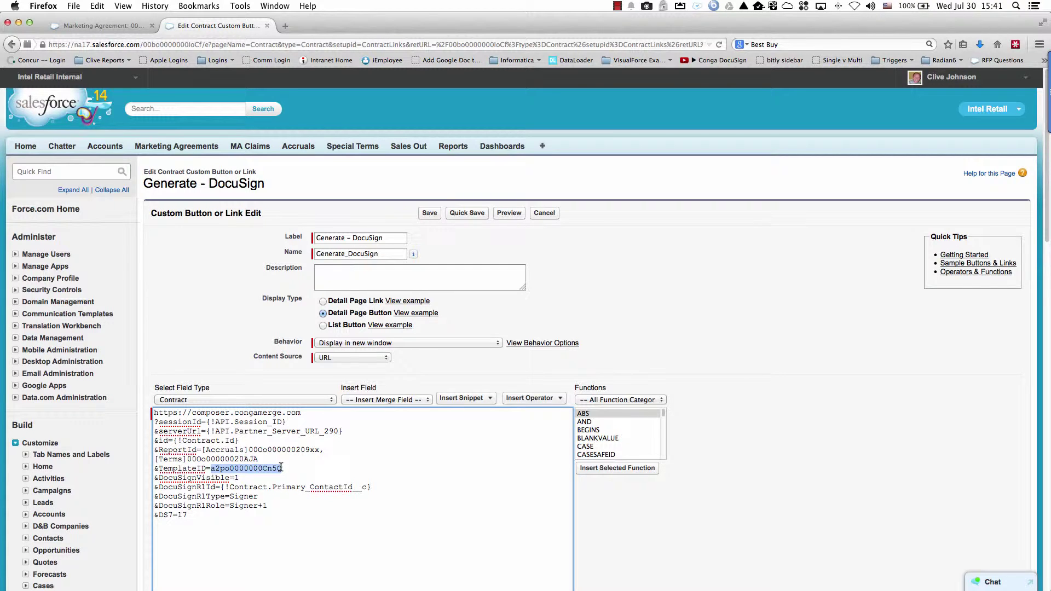
pyautogui.click(104, 26)
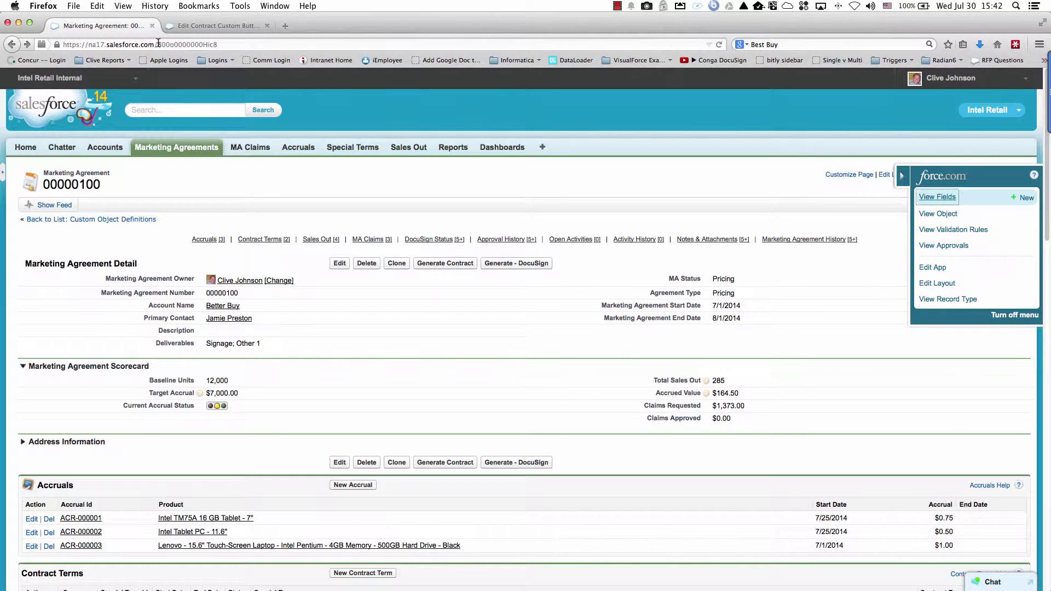
pyautogui.moveTo(159, 43); pyautogui.dragTo(296, 47)
pyautogui.hotkey('ctrl', 'v')
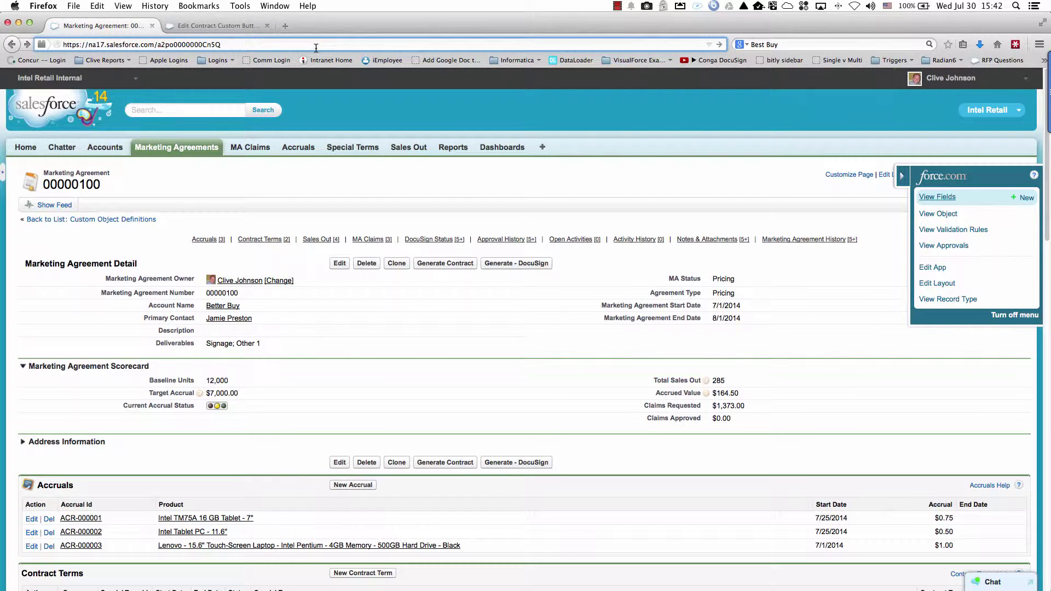
pyautogui.press('Return')
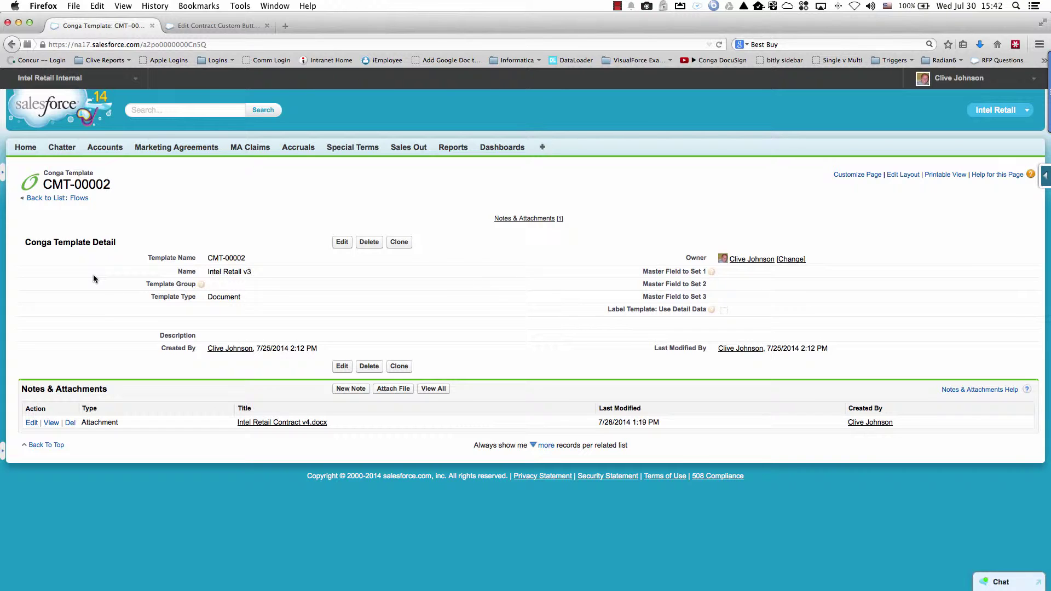
# Highlight the DocuSignR1Id merge field in the Generate - DocuSign button URL and preview the primary contact on the marketing agreement in a new tab
pyautogui.click(219, 26)
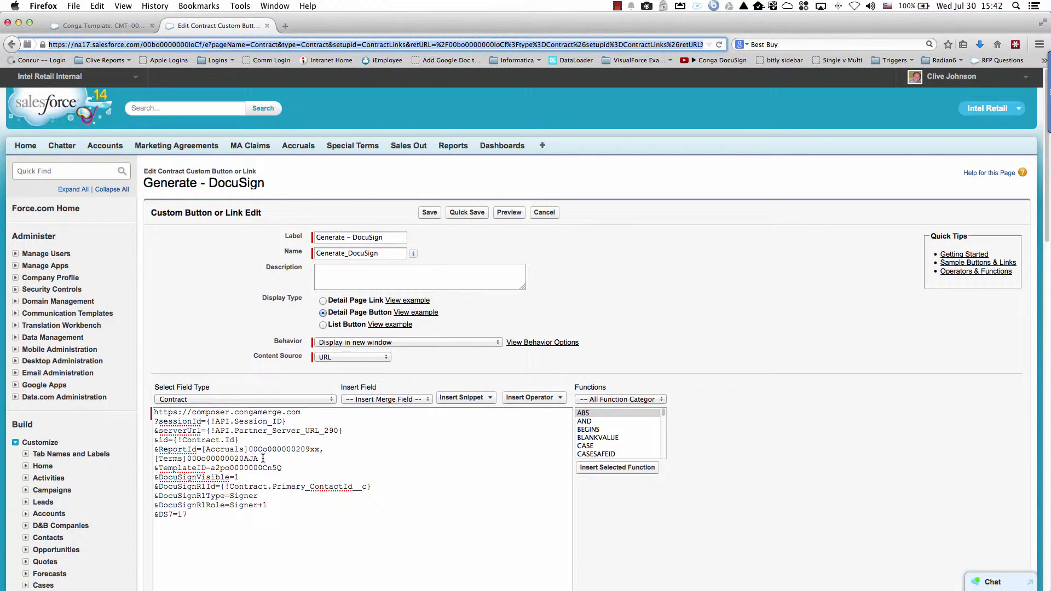
pyautogui.moveTo(221, 486); pyautogui.dragTo(374, 491)
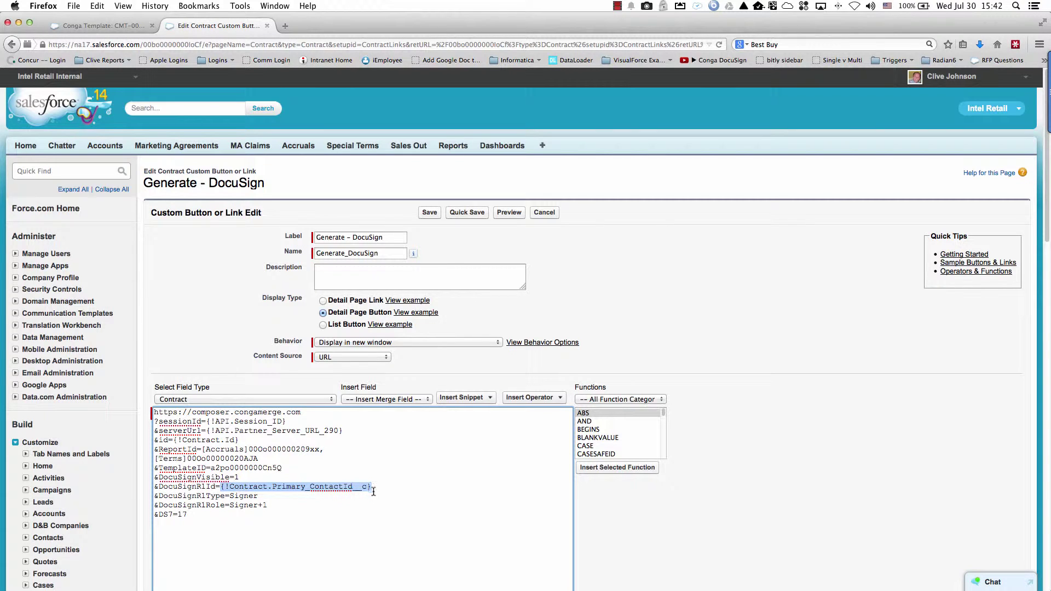
pyautogui.rightClick(215, 152)
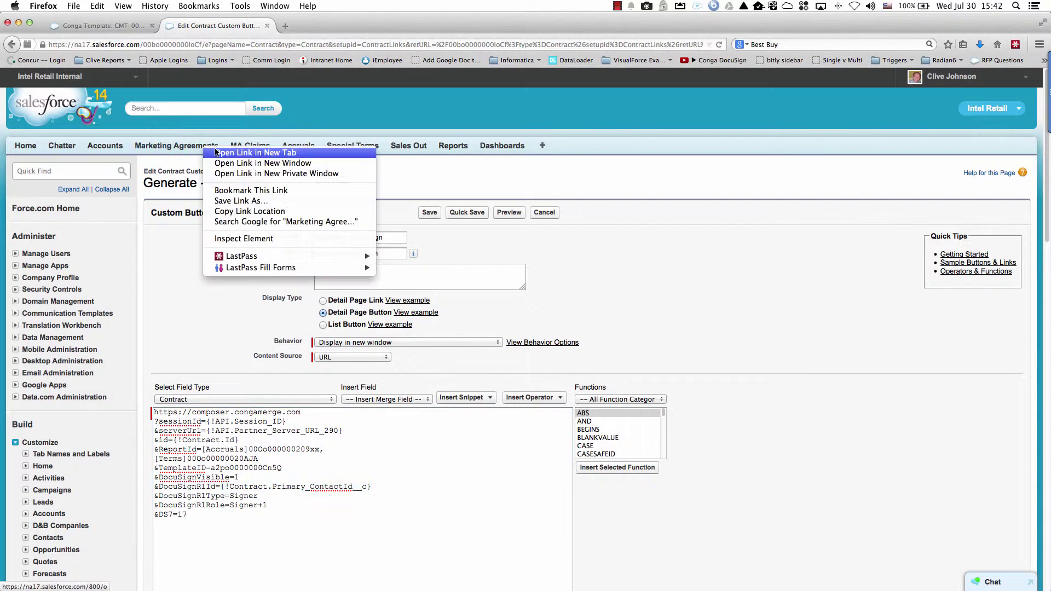
pyautogui.click(256, 152)
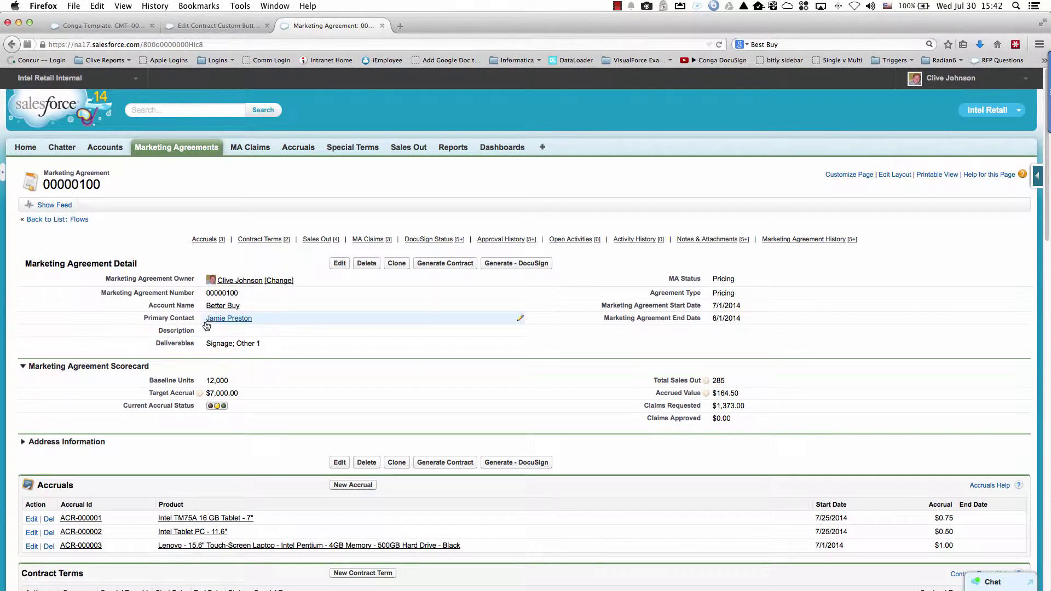
pyautogui.moveTo(231, 324)
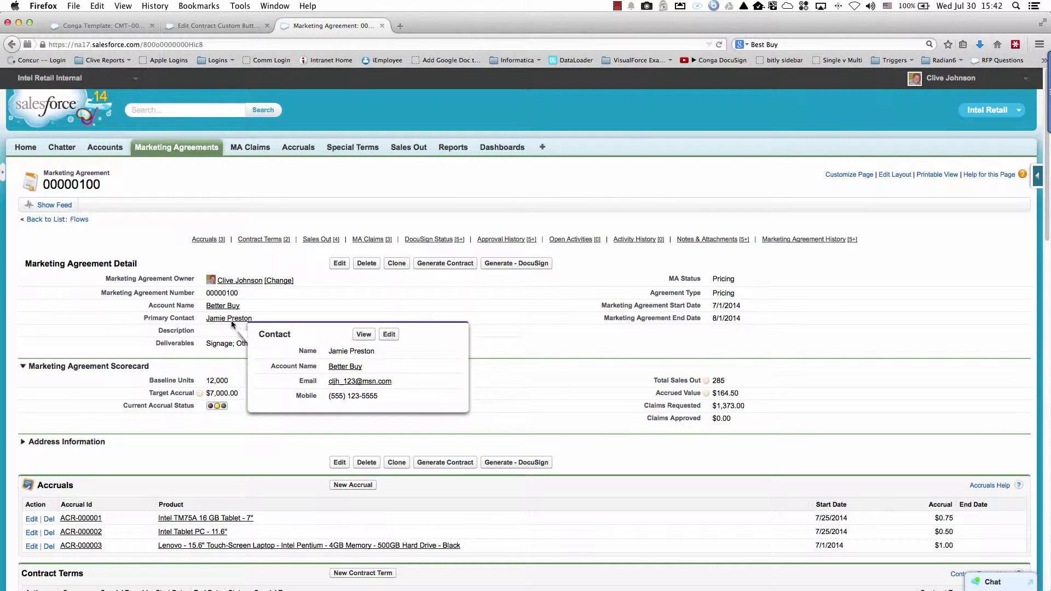
# Leave the custom button's edit page and run Generate - DocuSign on the marketing agreement
pyautogui.click(227, 25)
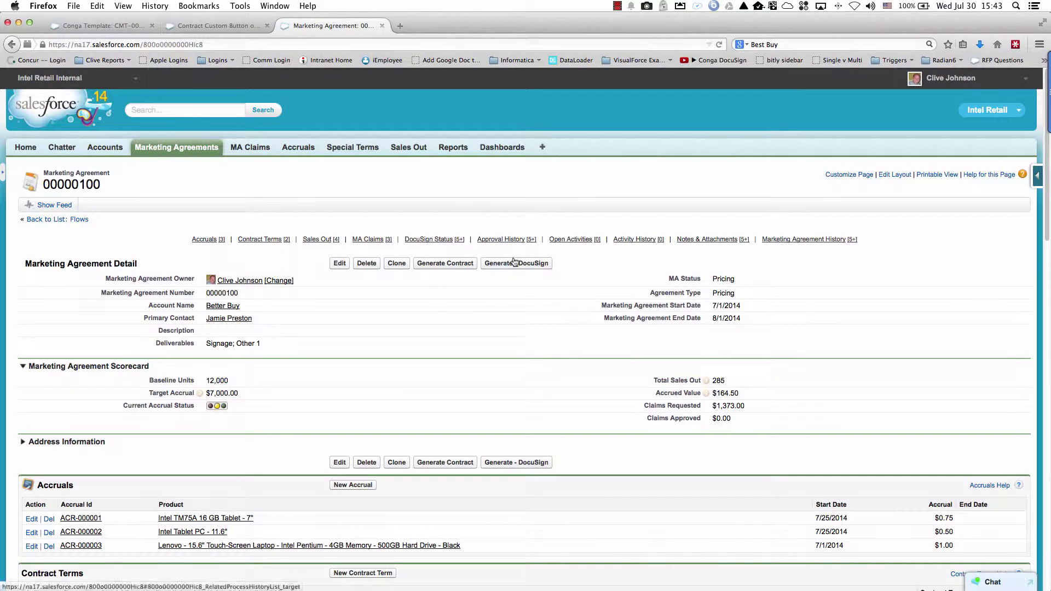
pyautogui.click(515, 264)
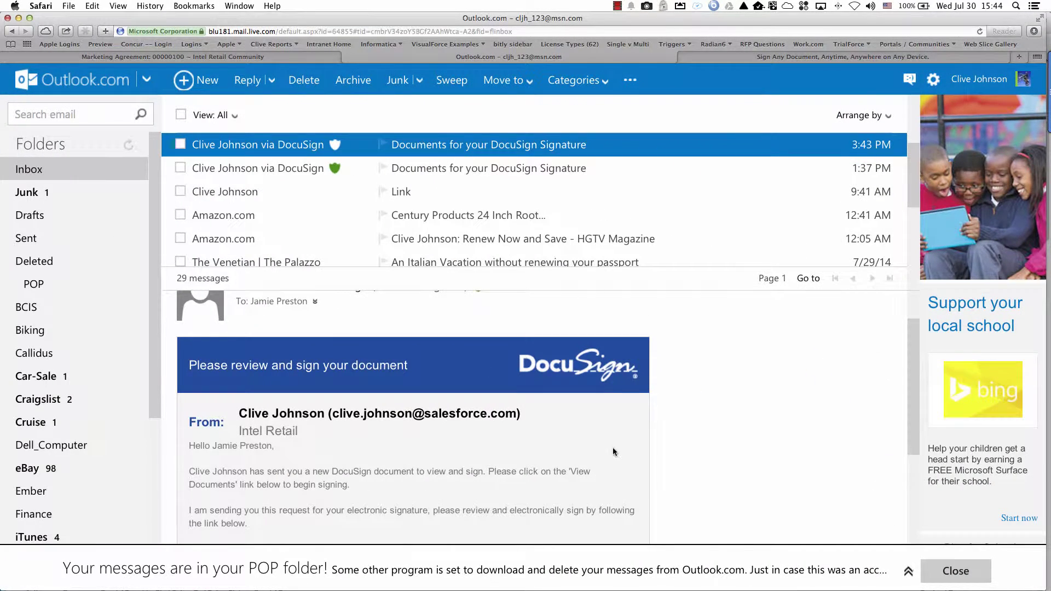
# In the Outlook.com inbox in Safari, view the documents from the newest DocuSign signature email and start reviewing the document
pyautogui.moveTo(913, 407); pyautogui.dragTo(907, 475)
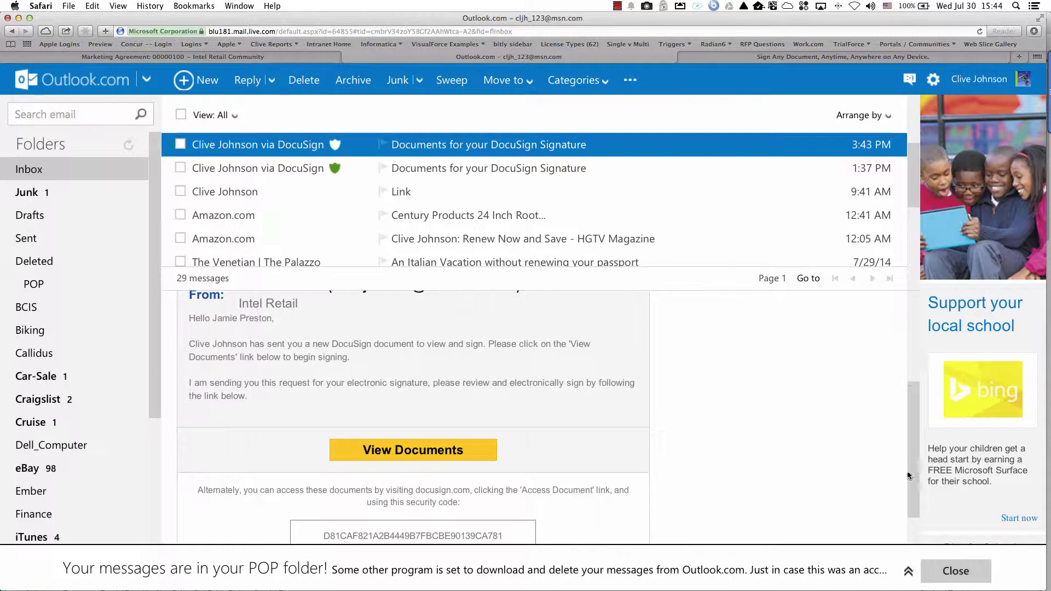
pyautogui.click(403, 456)
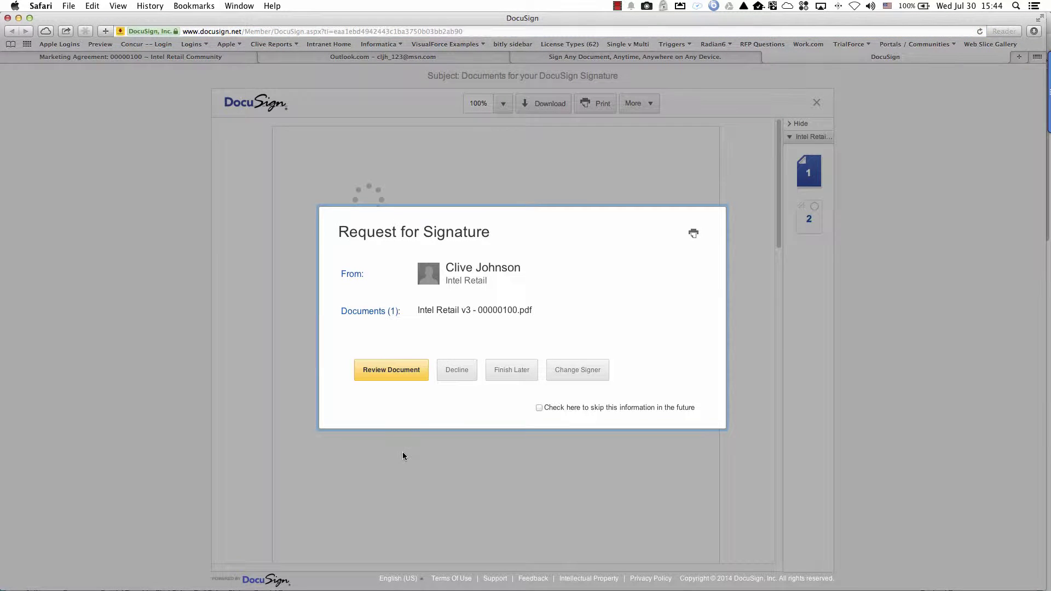
pyautogui.click(388, 378)
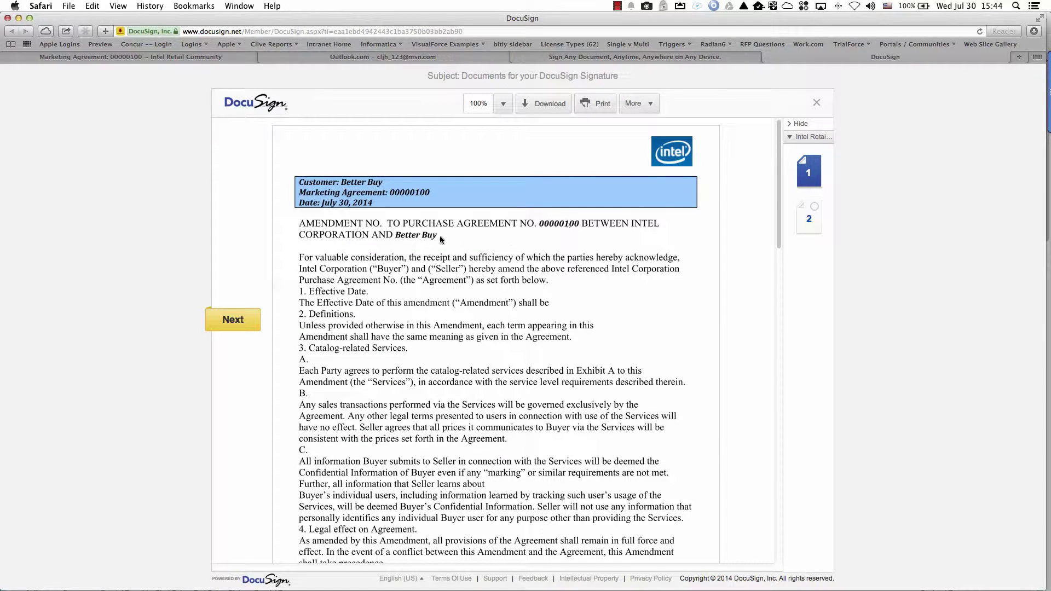
# Review the agreement through its accrual details and additional terms, sign it in the Signature Section, and confirm the signing
pyautogui.scroll(-10, 432, 281)
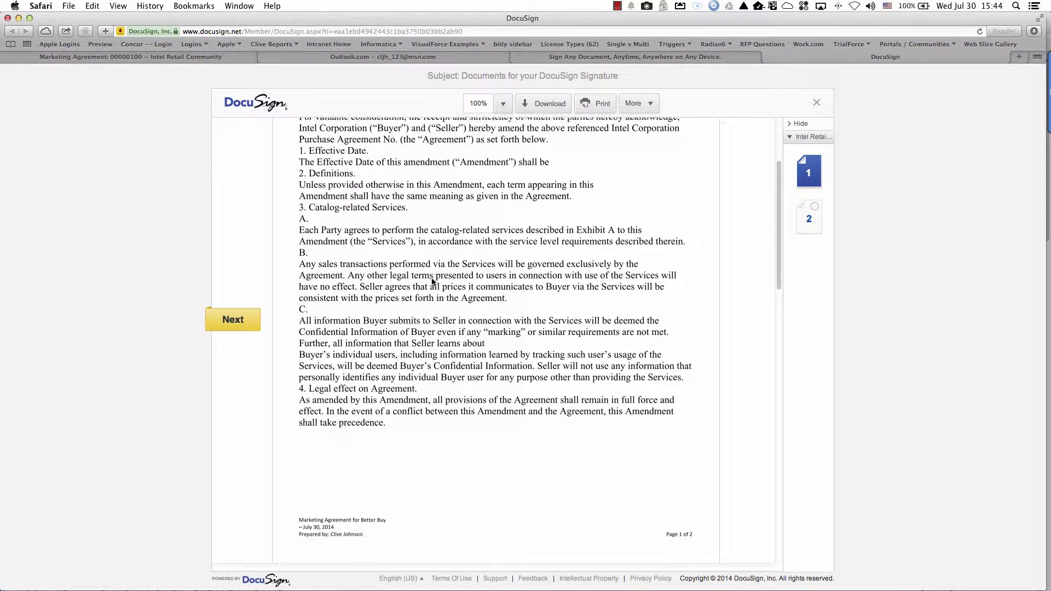
pyautogui.scroll(-2, 432, 279)
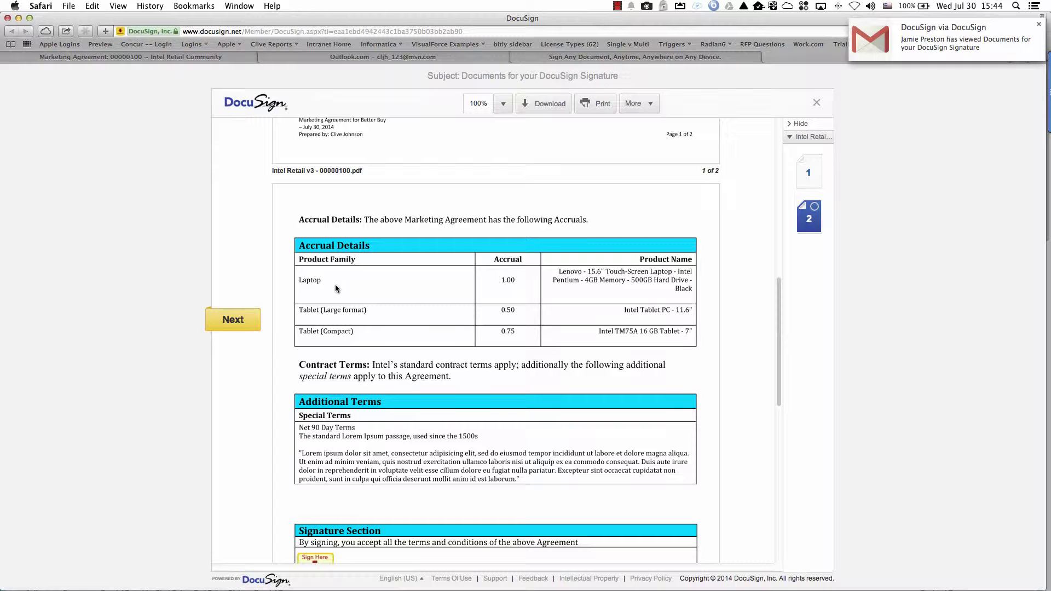
pyautogui.scroll(-3, 369, 430)
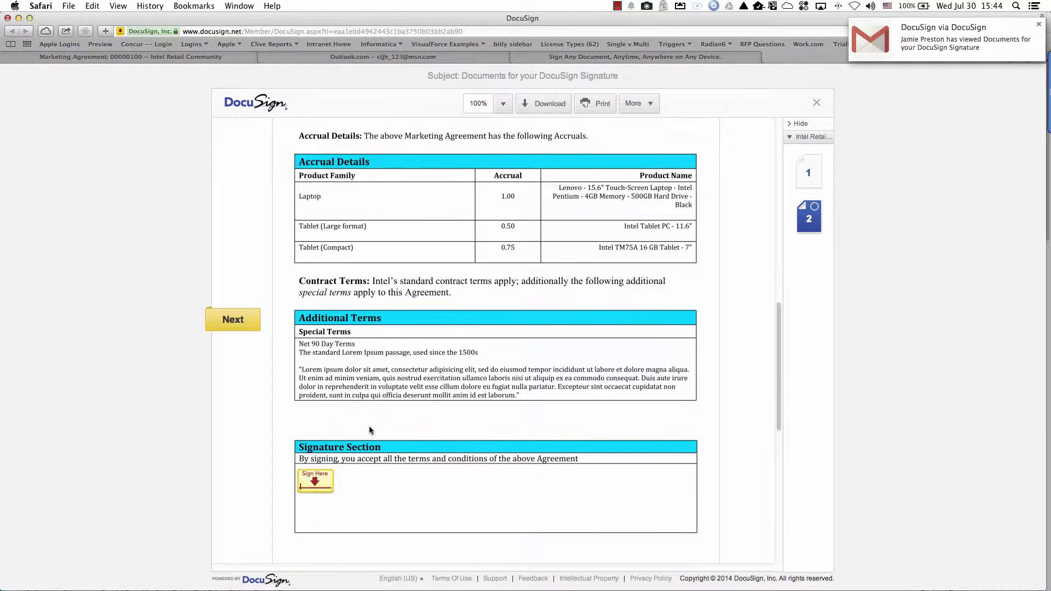
pyautogui.click(316, 468)
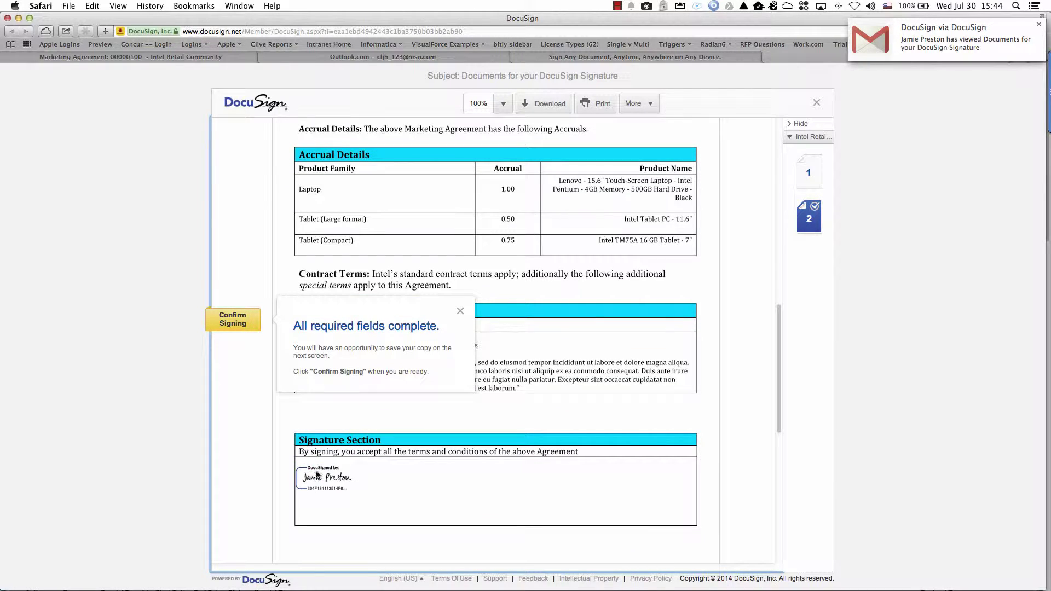
pyautogui.click(236, 325)
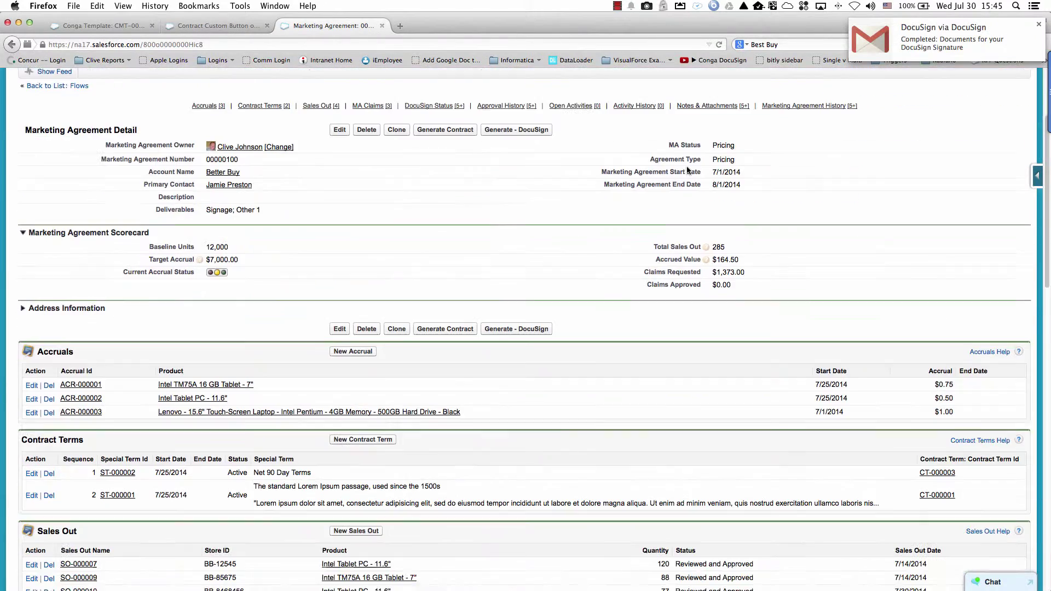
# Back in Firefox, expand the marketing agreement's DocuSign Status list to show more envelopes and show the record's feed
pyautogui.scroll(-10, 687, 171)
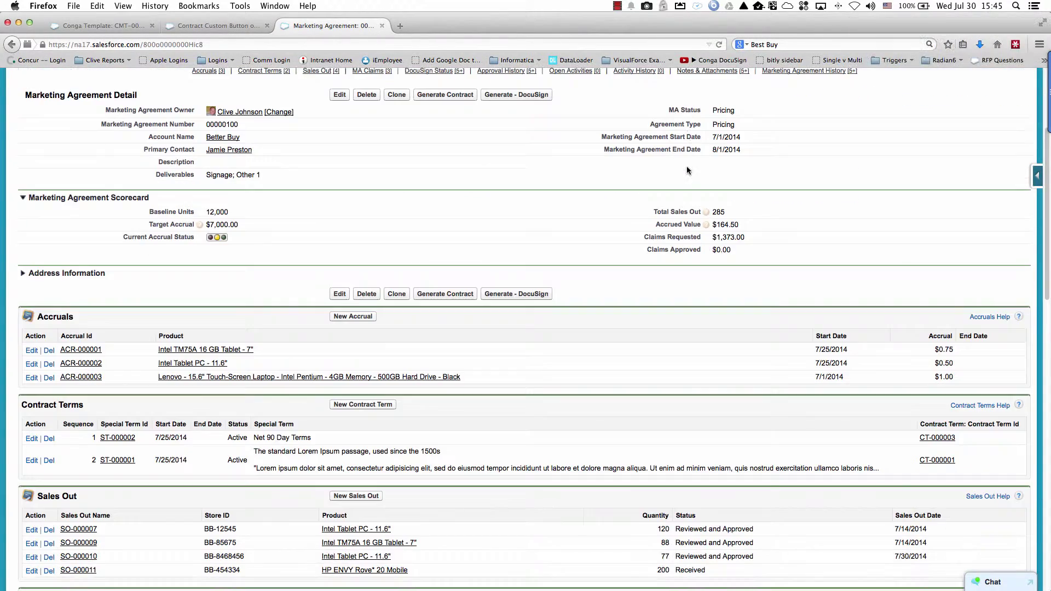
pyautogui.scroll(-3, 687, 167)
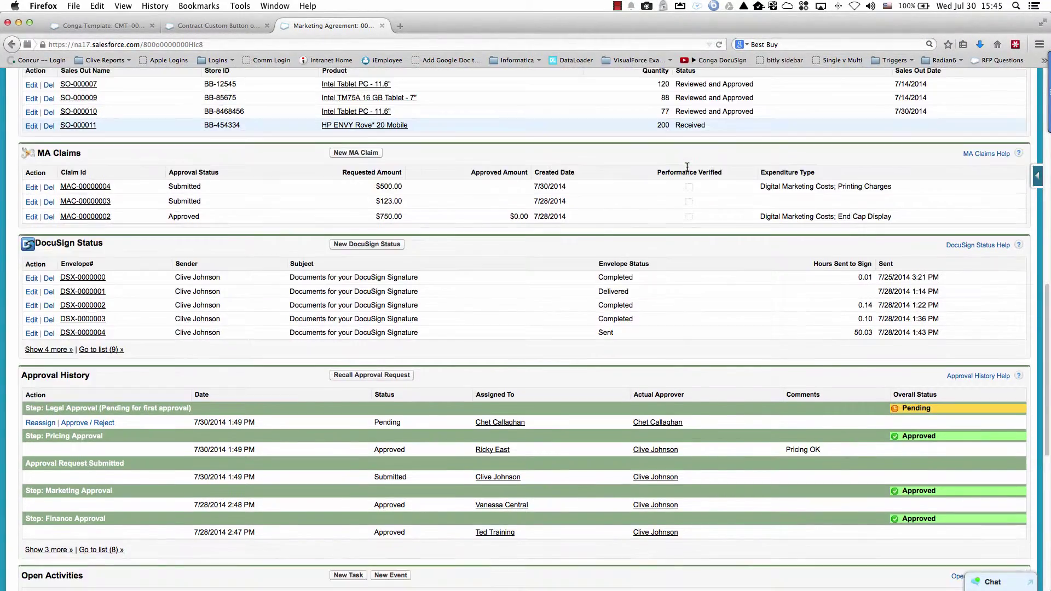
pyautogui.click(48, 258)
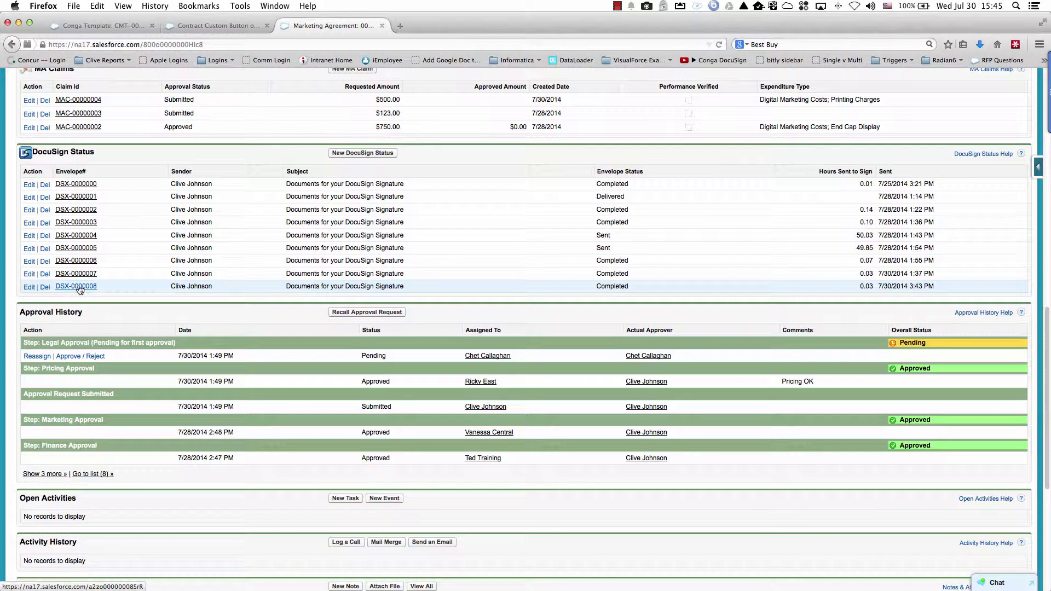
pyautogui.scroll(15, 120, 251)
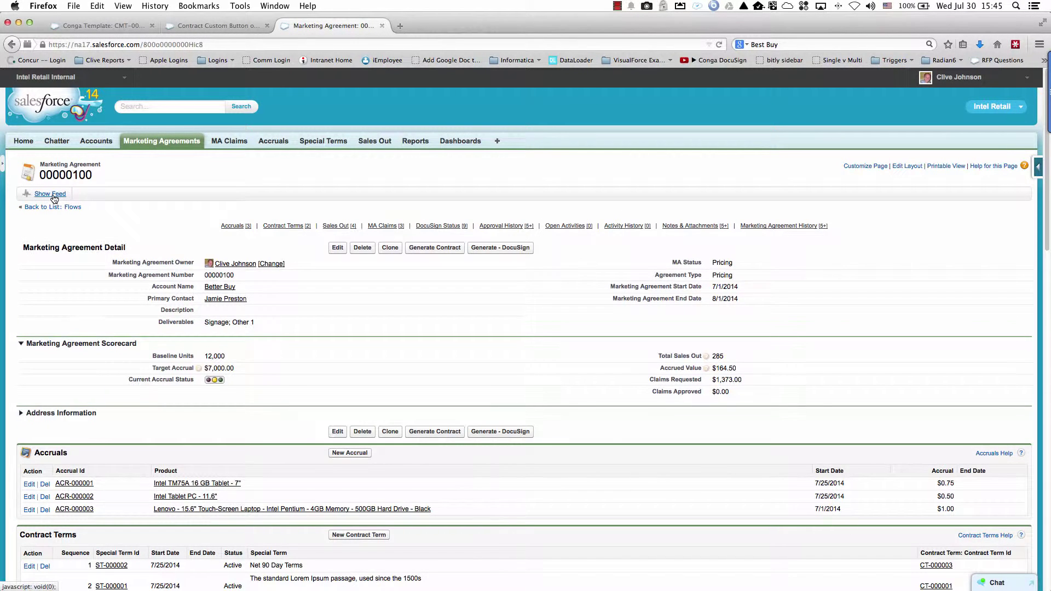
pyautogui.click(50, 194)
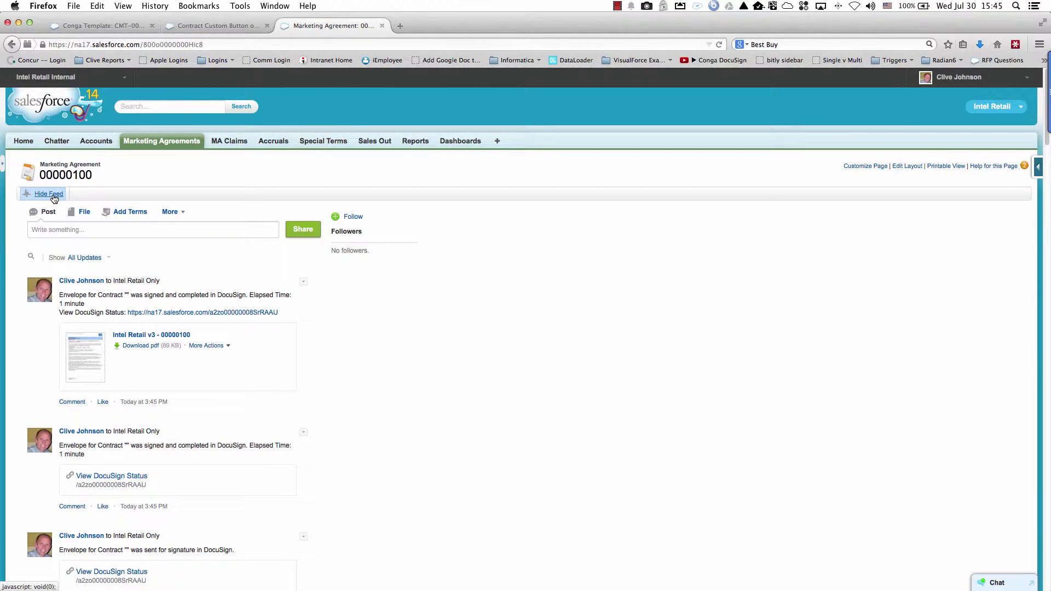